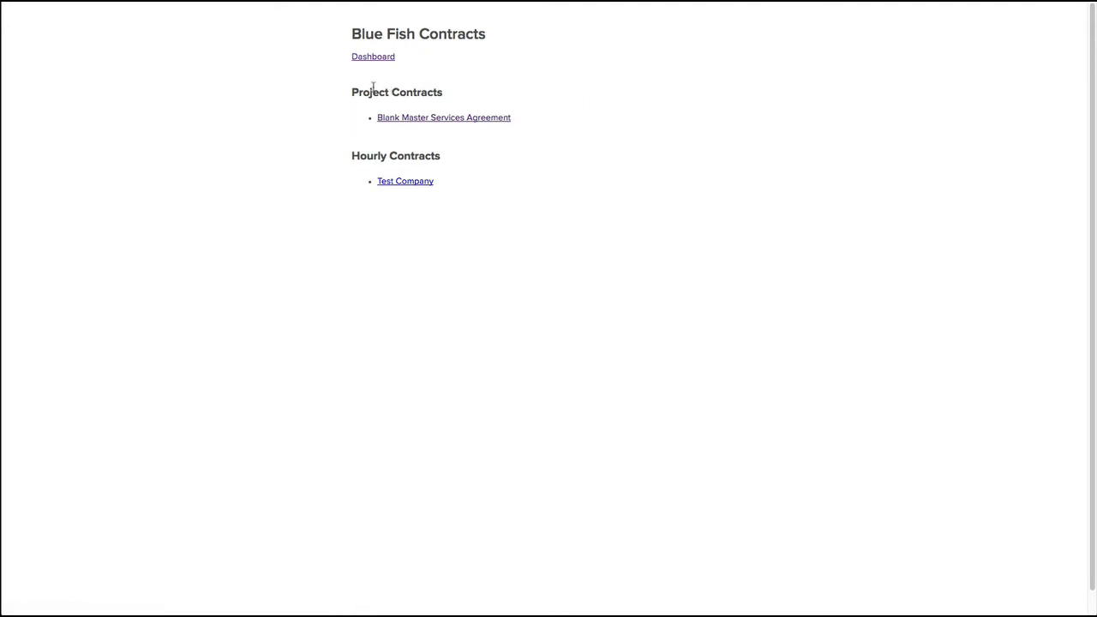
# - Open the Blank Master Services Agreement entry from the dashboard's Project Contract entries
pyautogui.moveTo(372, 91); pyautogui.dragTo(401, 92)
pyautogui.doubleClick(389, 157)
pyautogui.click(374, 62)
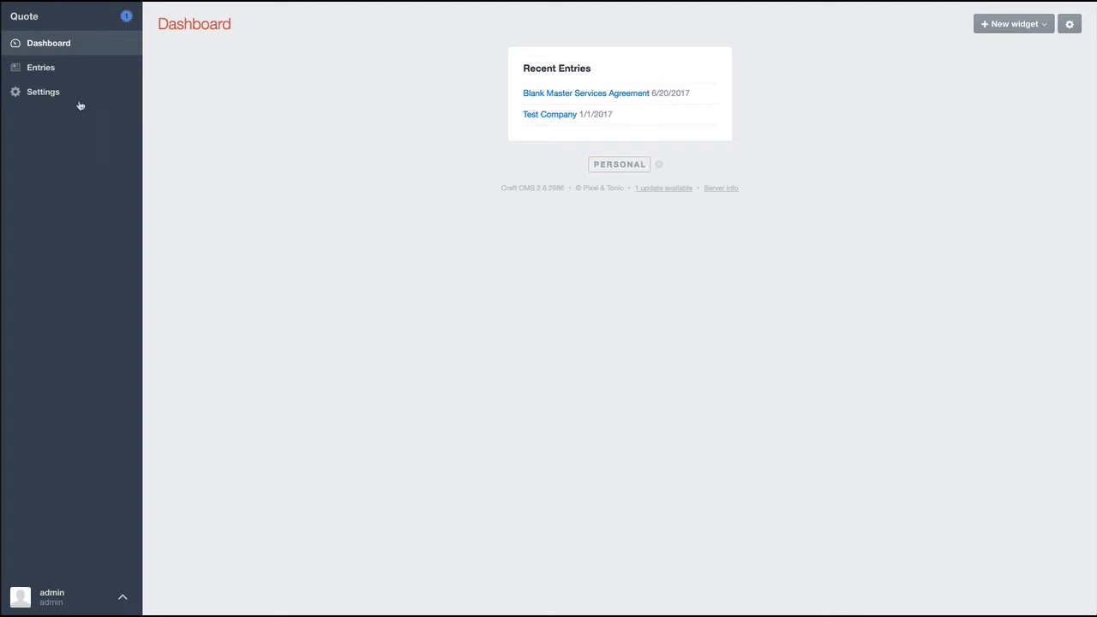
pyautogui.click(40, 74)
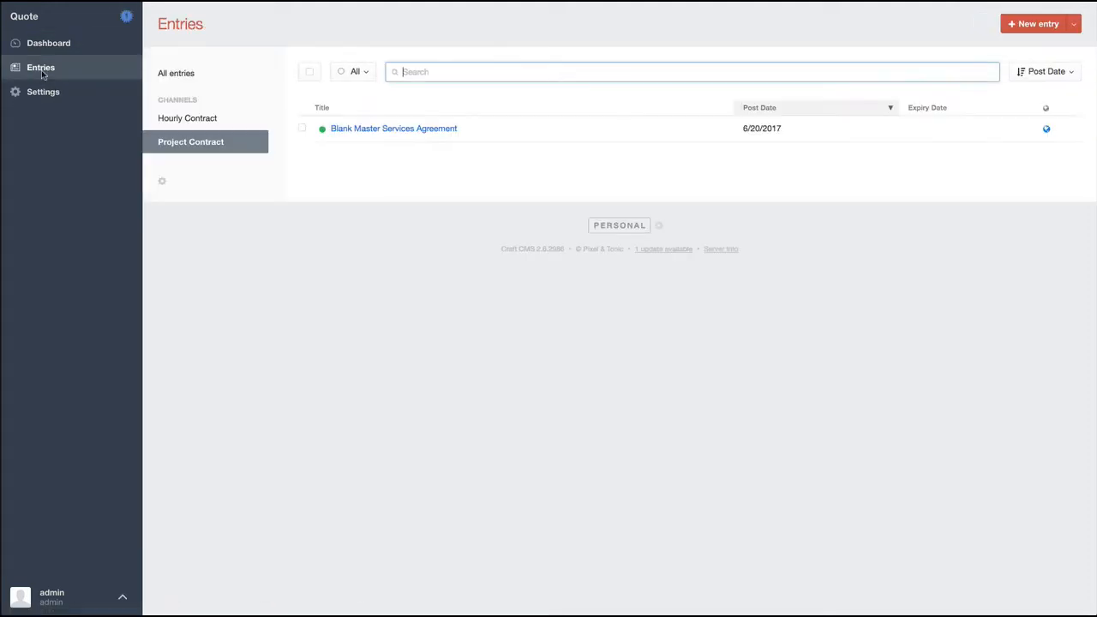
pyautogui.moveTo(165, 100); pyautogui.dragTo(198, 101)
pyautogui.click(191, 93)
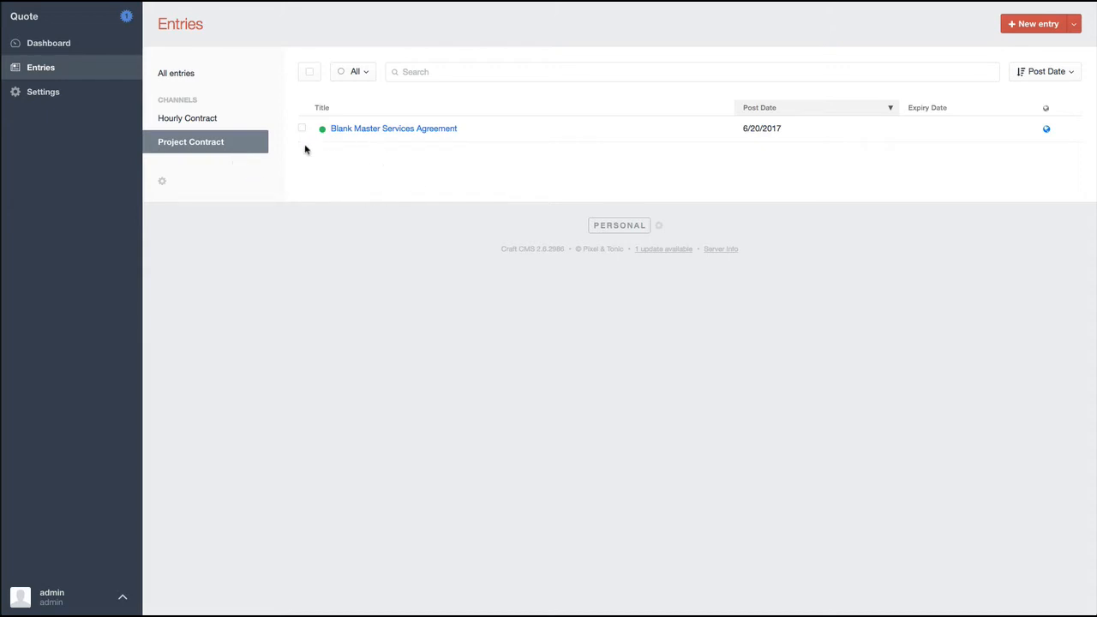
pyautogui.click(368, 135)
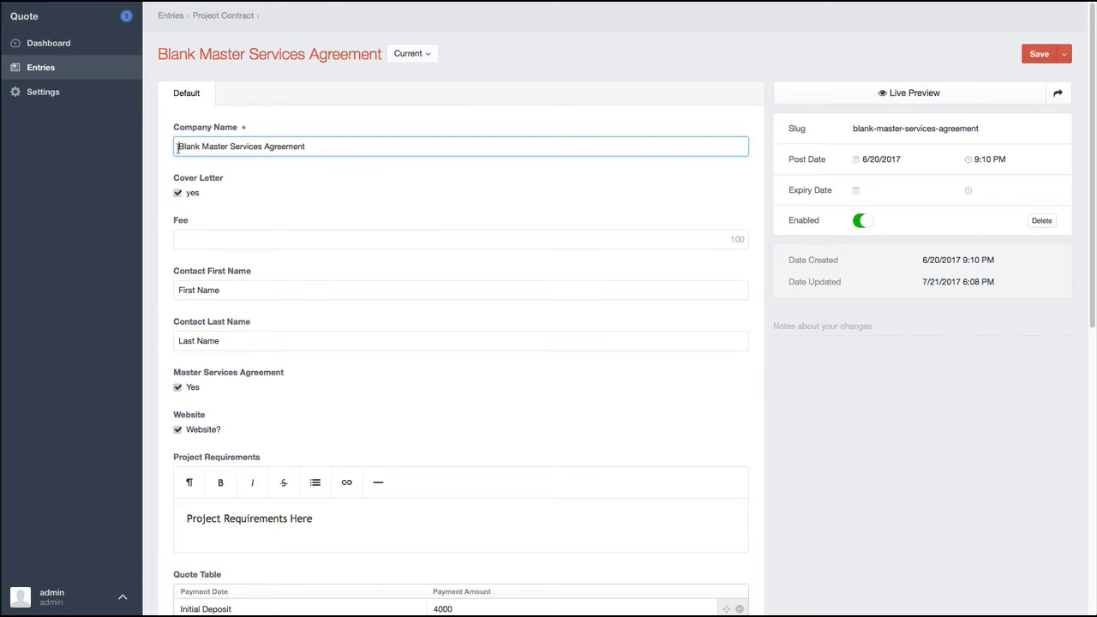
# - Review the entry's Company Name, Cover Letter, contact name, Master Services Agreement, Project Requirements and Quote Table fields
pyautogui.moveTo(176, 147); pyautogui.dragTo(329, 150)
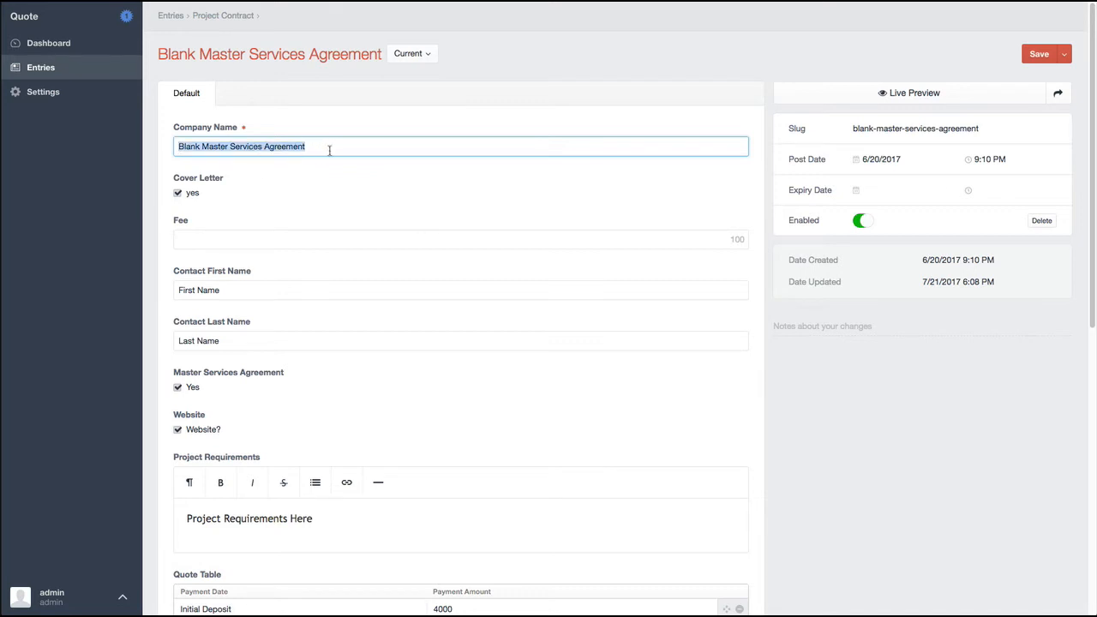
pyautogui.click(311, 198)
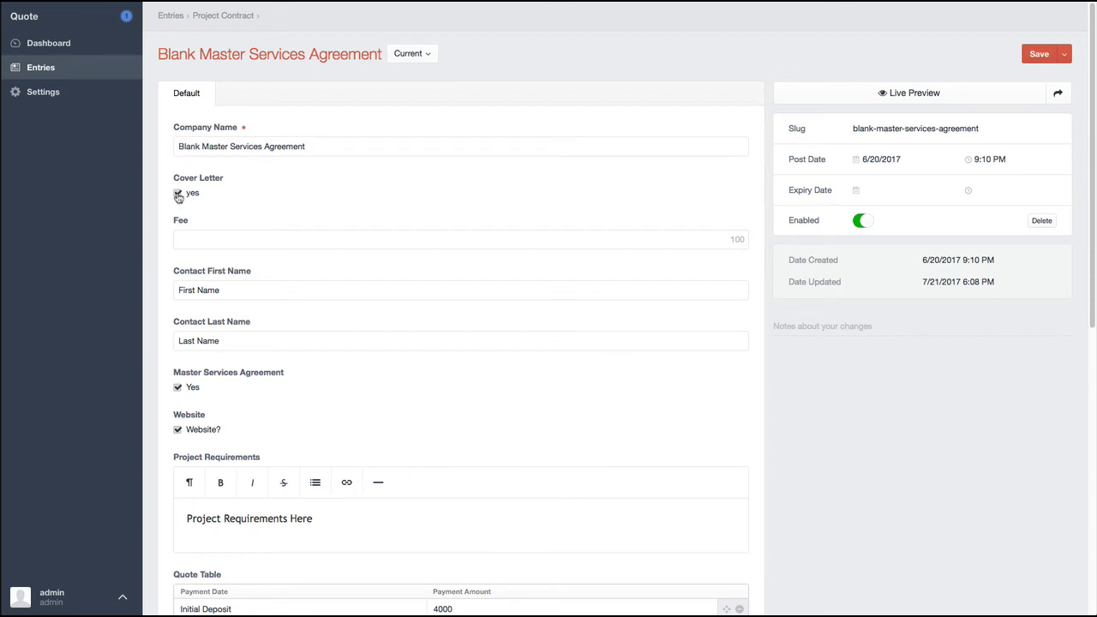
pyautogui.click(202, 292)
pyautogui.click(193, 341)
pyautogui.scroll(-1, 231, 347)
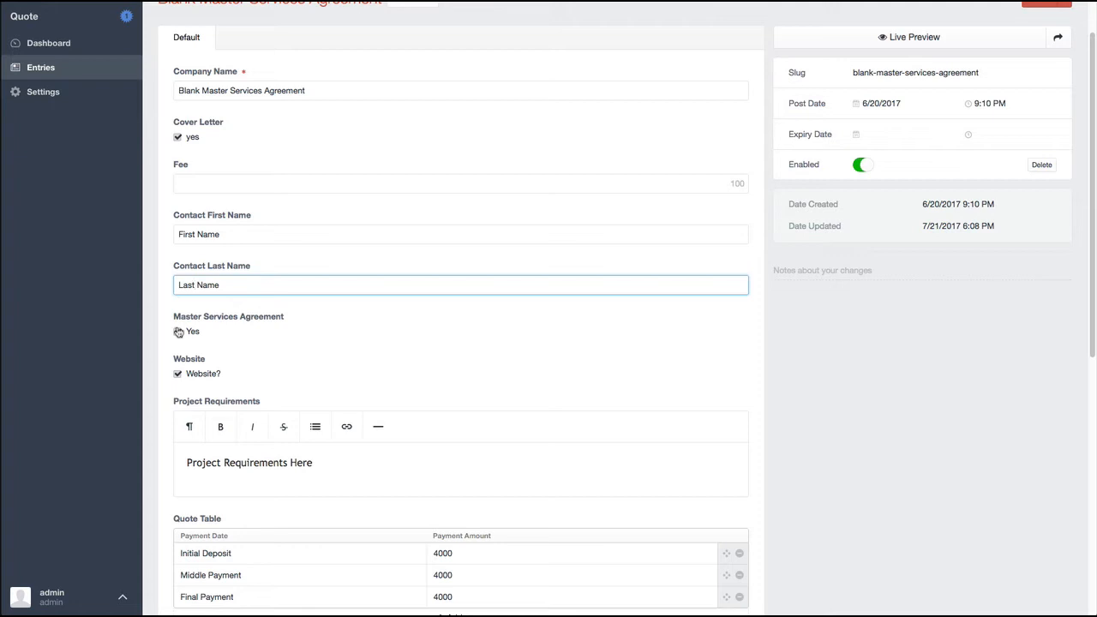
pyautogui.click(178, 332)
pyautogui.click(326, 461)
pyautogui.scroll(-1, 325, 446)
pyautogui.scroll(-2, 324, 438)
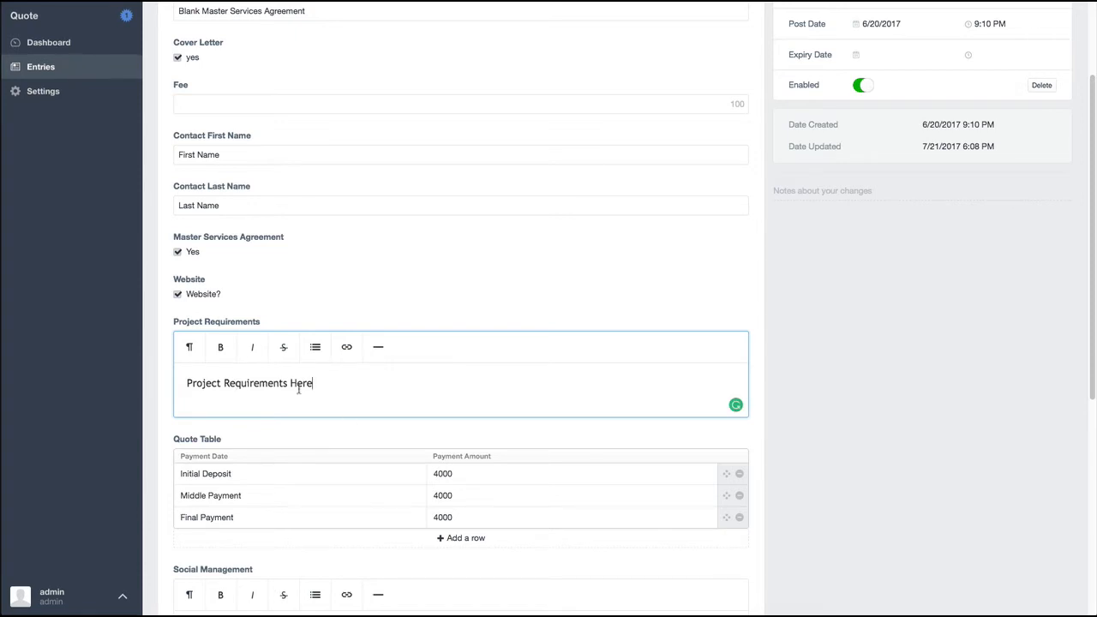
pyautogui.scroll(-1, 359, 411)
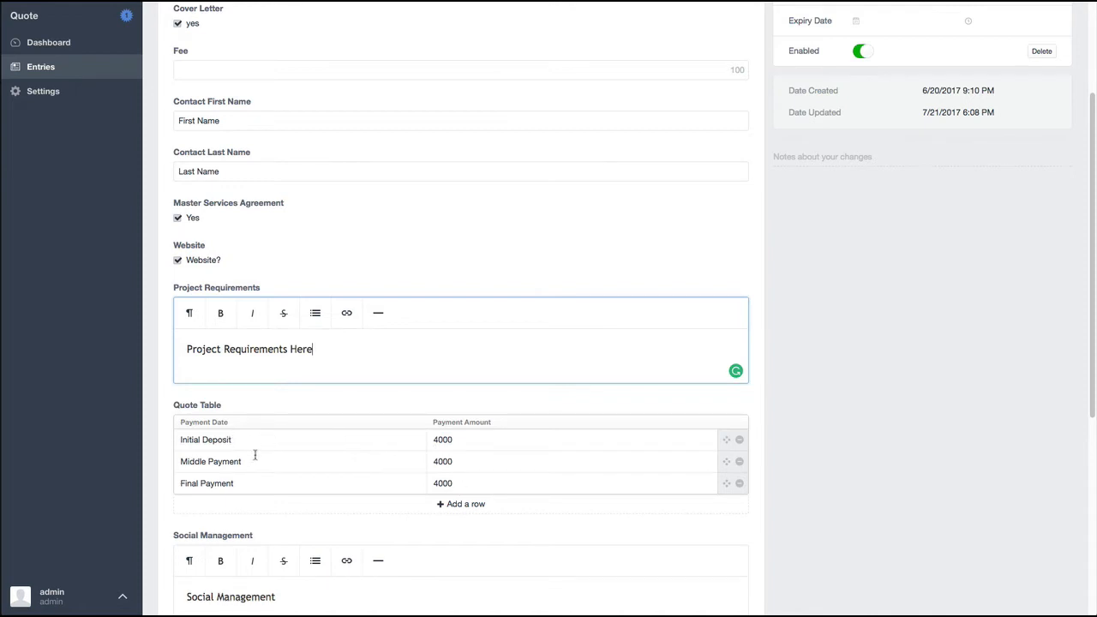
pyautogui.click(473, 442)
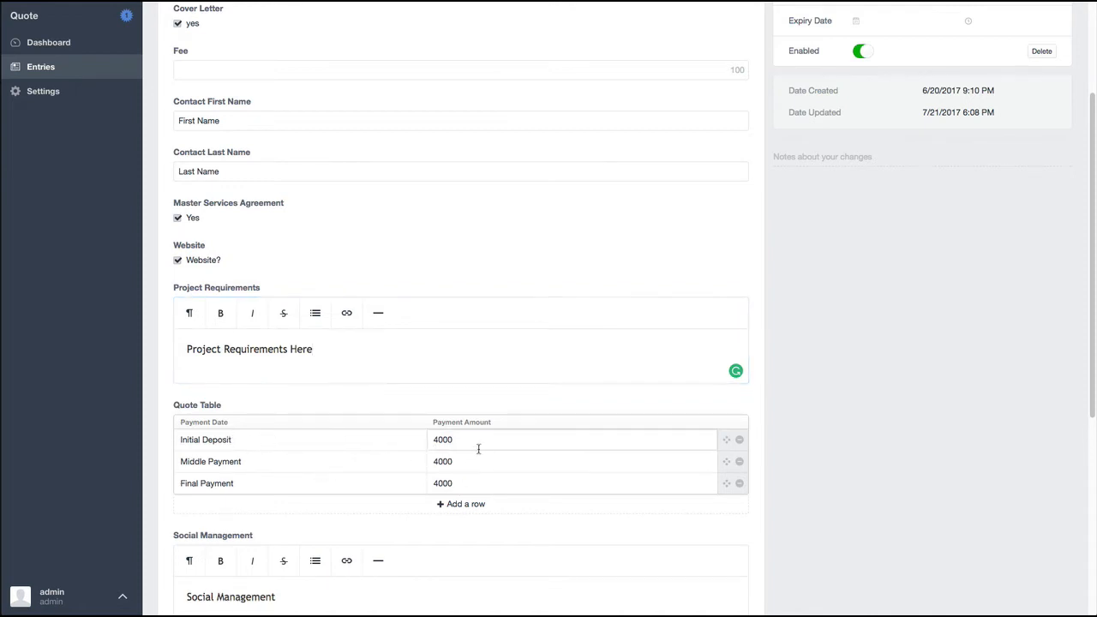
# - Add a blank row to the Quote Table, try reordering the payment rows, and remove the blank row
pyautogui.click(441, 505)
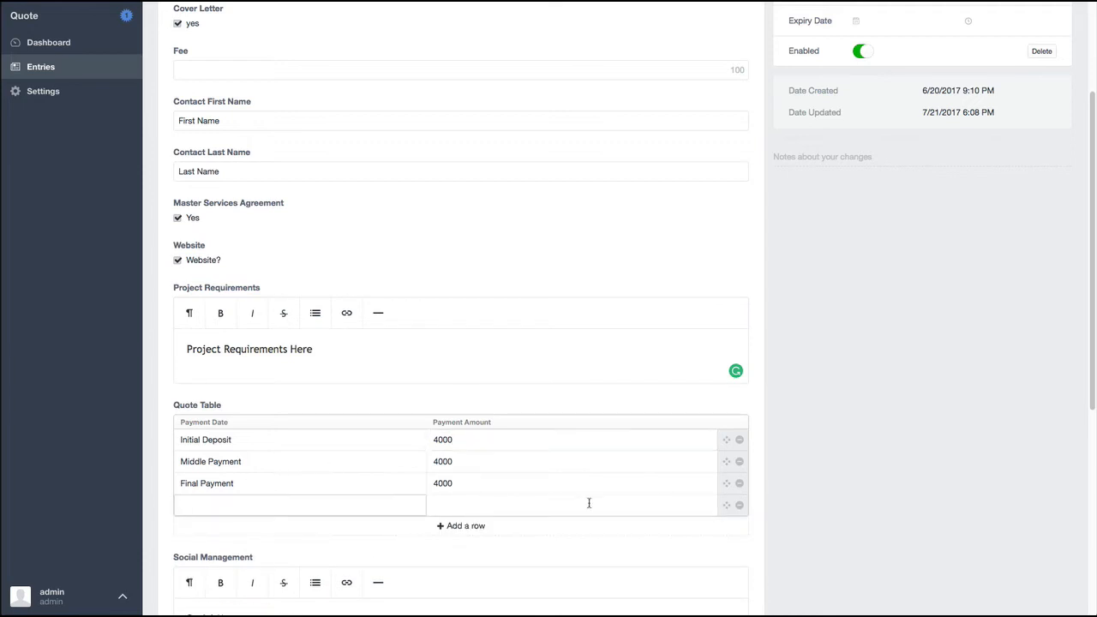
pyautogui.moveTo(725, 483); pyautogui.dragTo(727, 458)
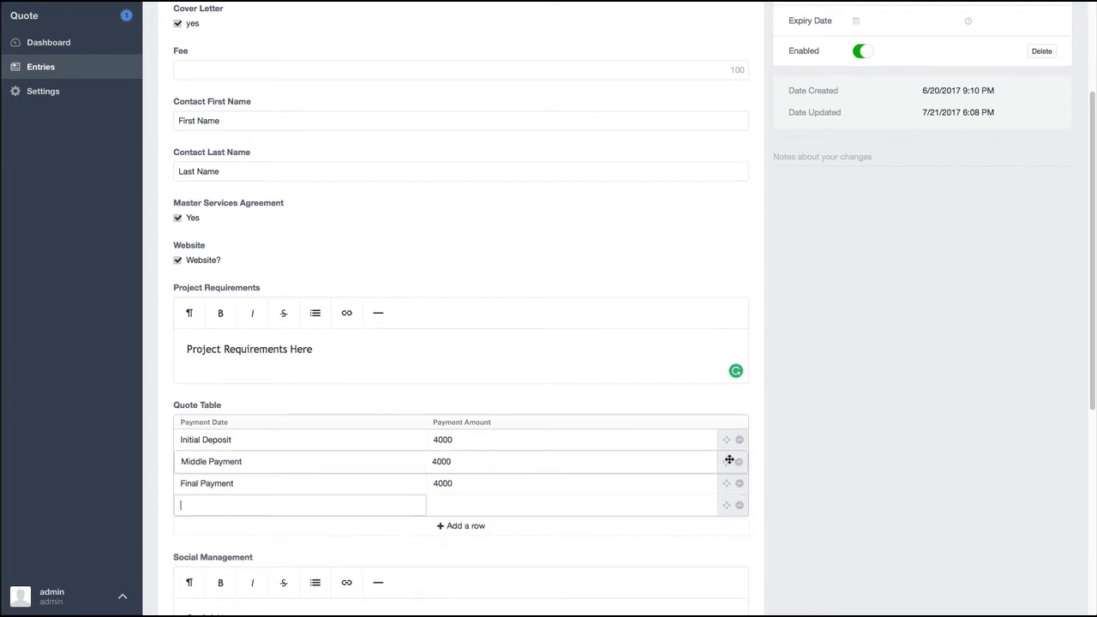
pyautogui.click(740, 507)
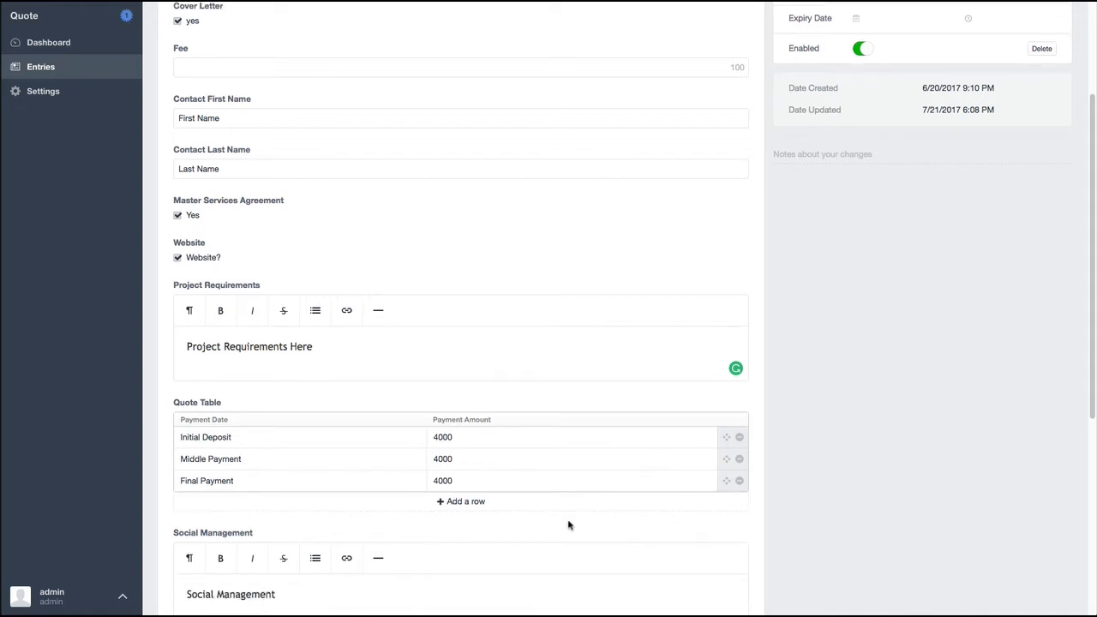
# - Examine the Initial Deposit amount and the Social Management, Search Engine Optimization and Catch All sections of the entry
pyautogui.click(440, 435)
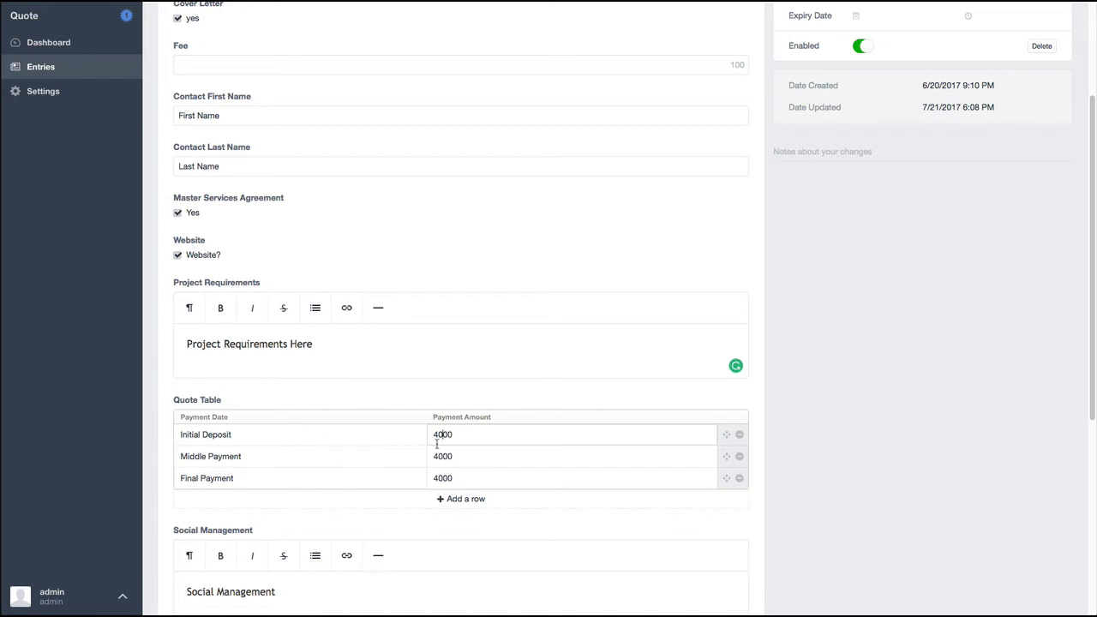
pyautogui.moveTo(434, 436); pyautogui.dragTo(468, 438)
pyautogui.scroll(-3, 505, 453)
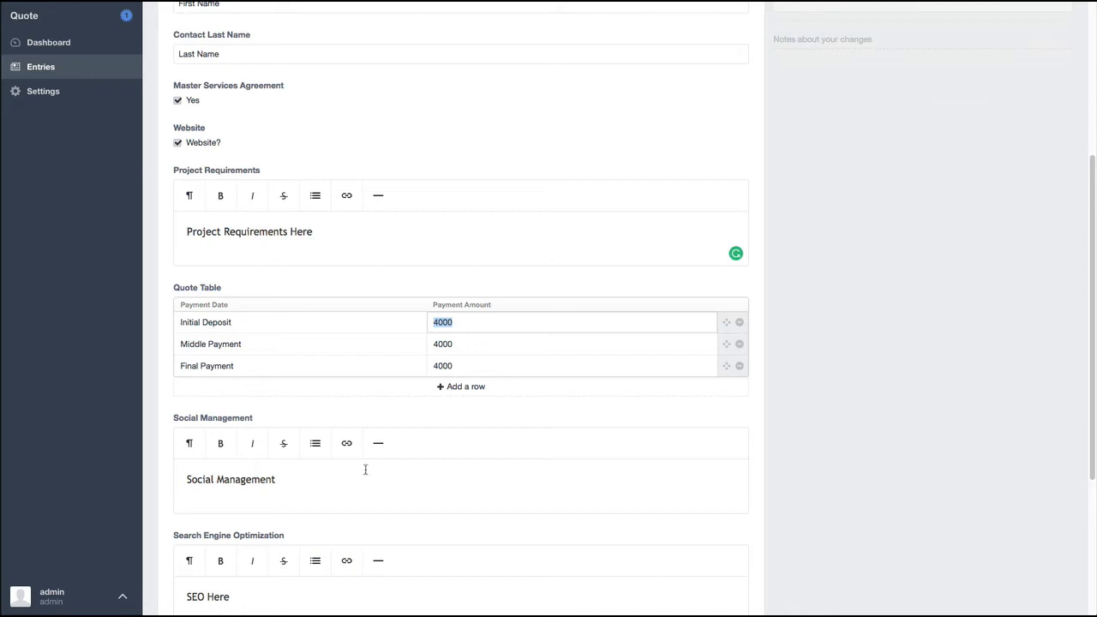
pyautogui.click(292, 481)
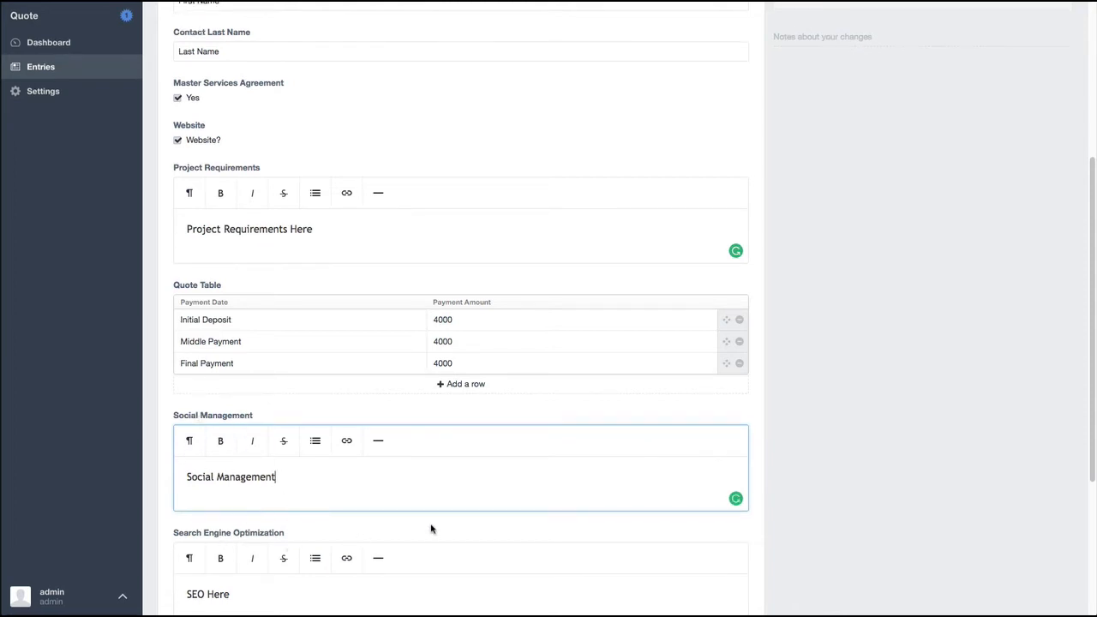
pyautogui.scroll(-2, 431, 524)
pyautogui.scroll(-2, 438, 526)
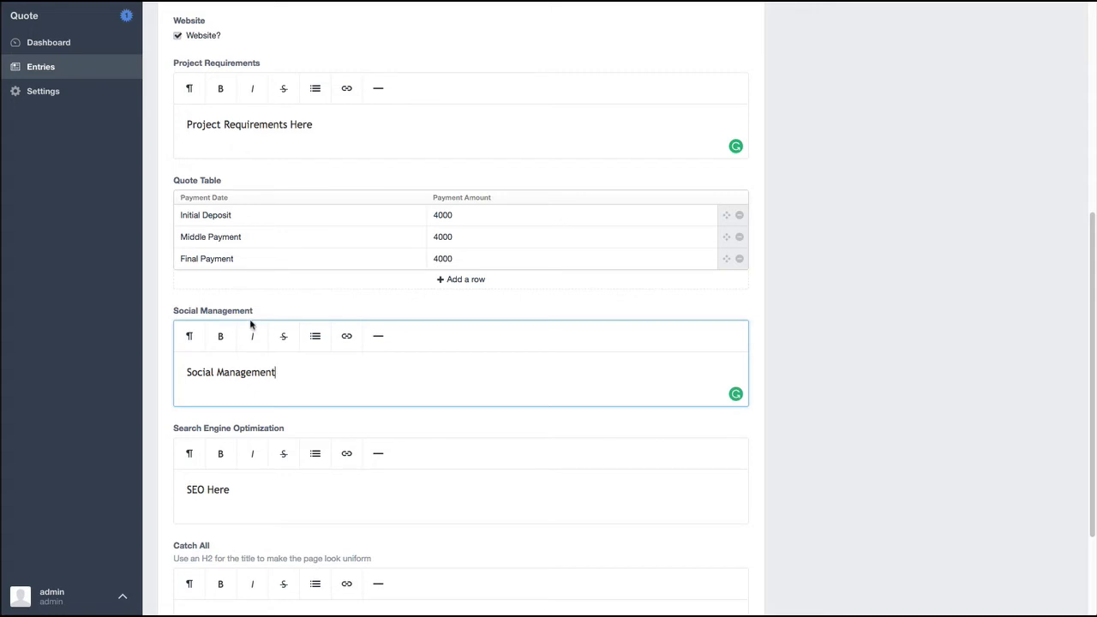
pyautogui.scroll(-5, 303, 448)
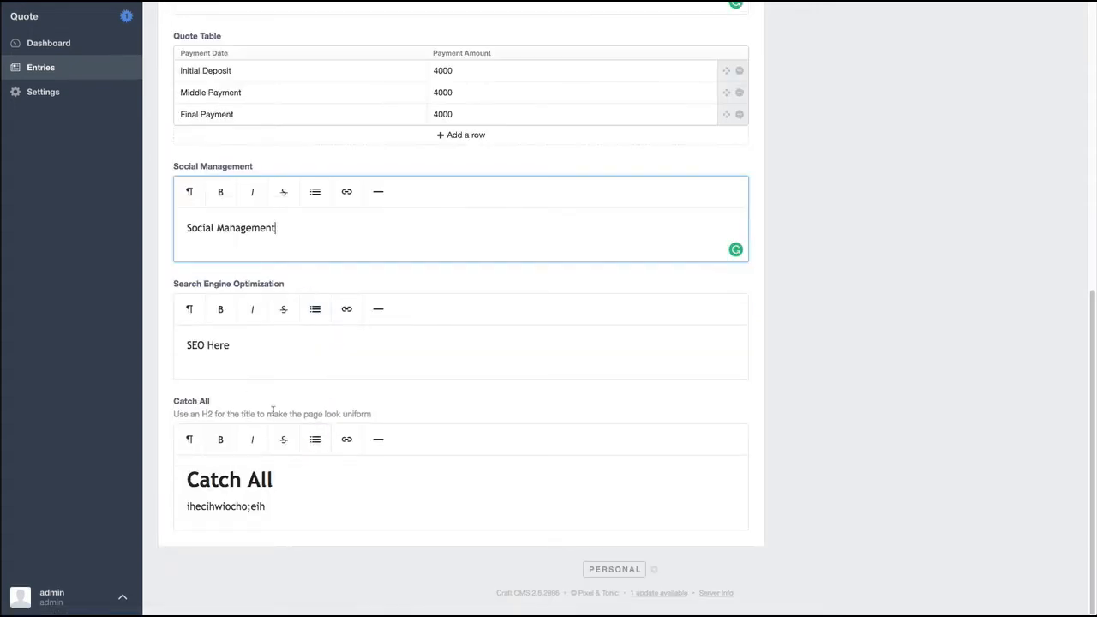
pyautogui.moveTo(193, 414); pyautogui.dragTo(269, 410)
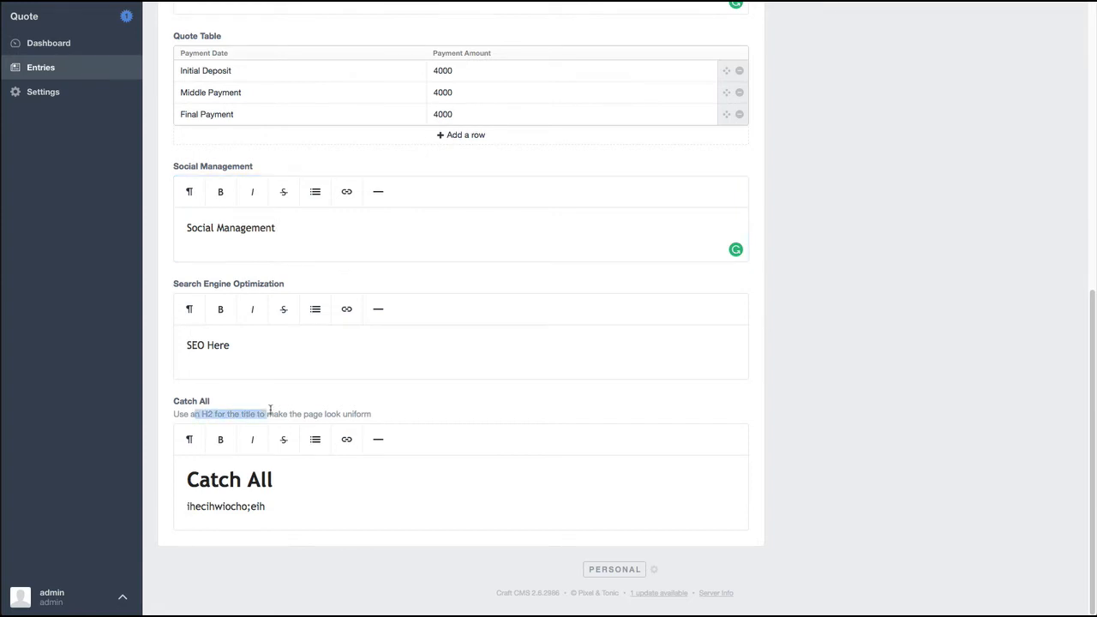
pyautogui.click(270, 410)
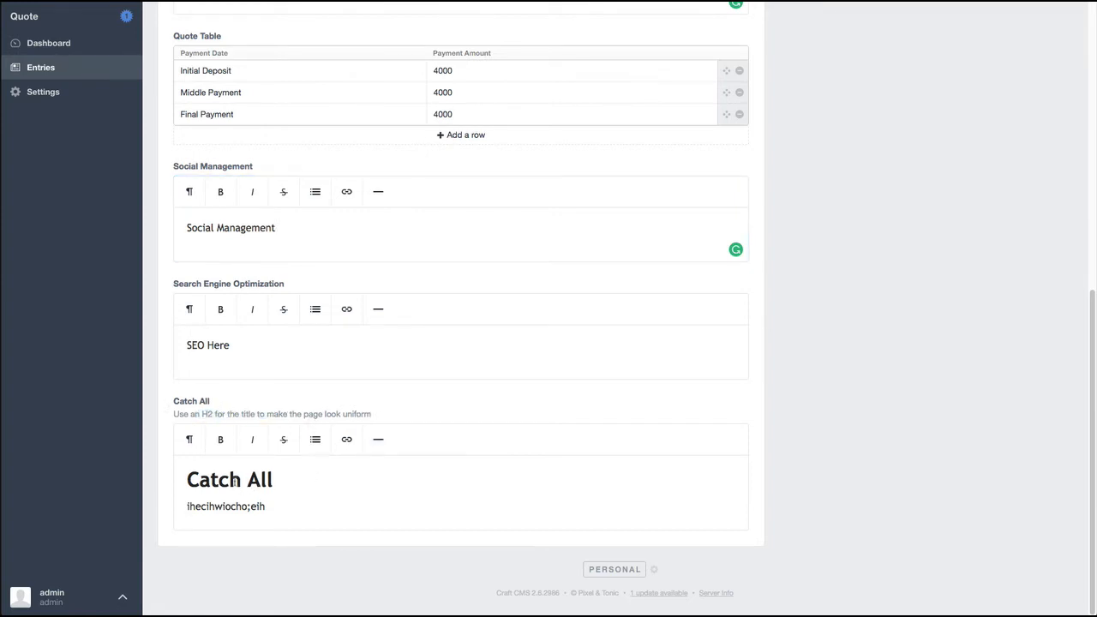
pyautogui.tripleClick(231, 480)
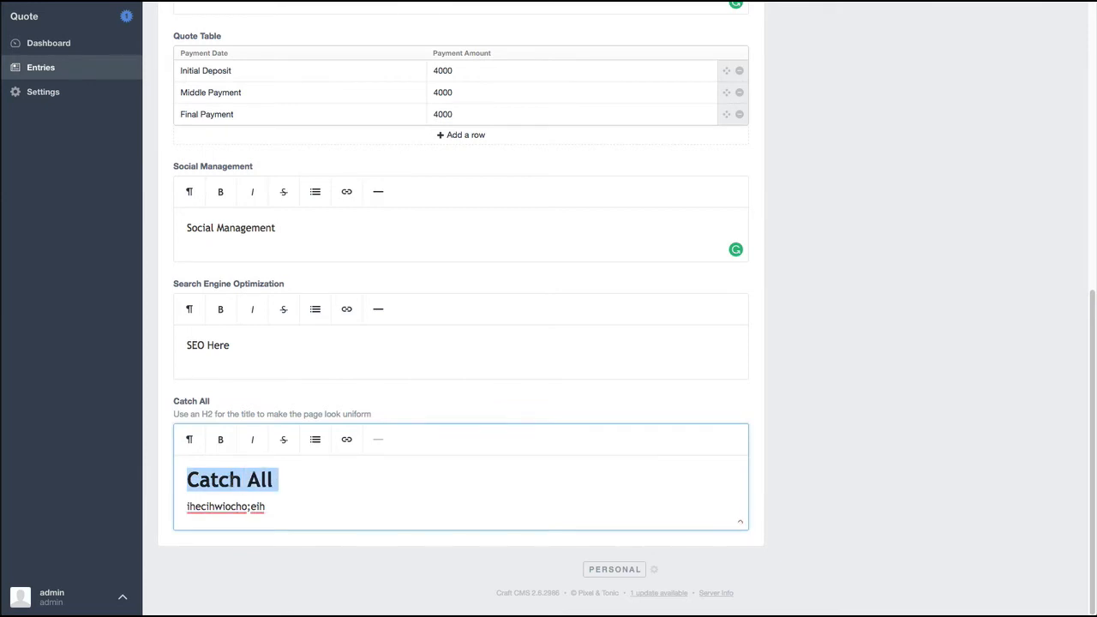
pyautogui.tripleClick(231, 507)
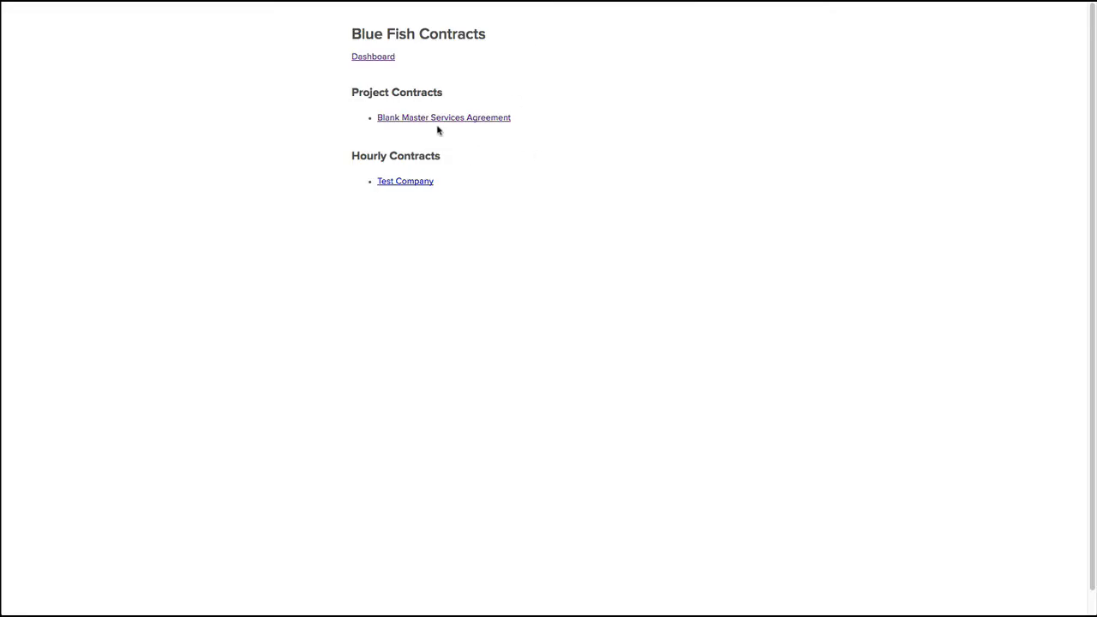
# - Open the Blank Master Services Agreement from the Blue Fish Contracts list and examine its cover title and cover letter date
pyautogui.click(438, 118)
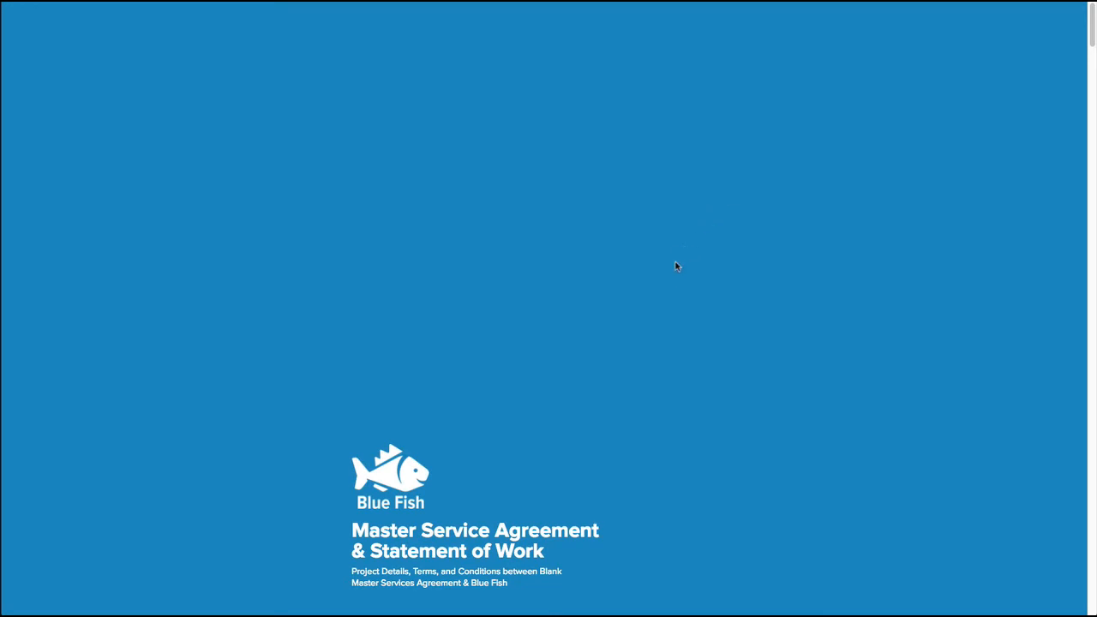
pyautogui.scroll(-1, 648, 270)
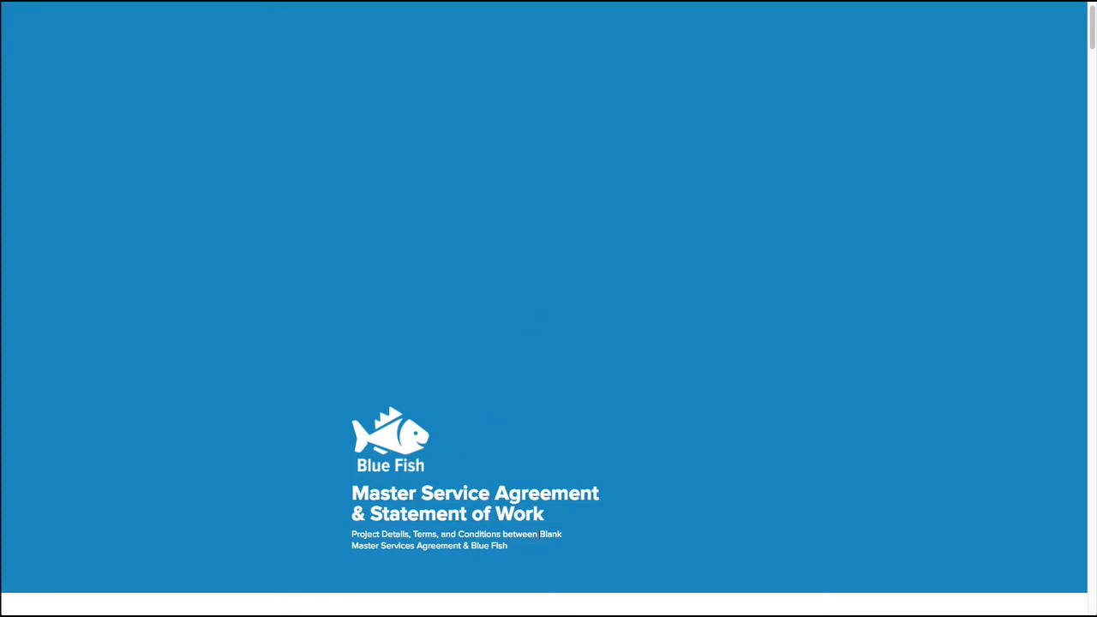
pyautogui.moveTo(539, 536); pyautogui.dragTo(461, 545)
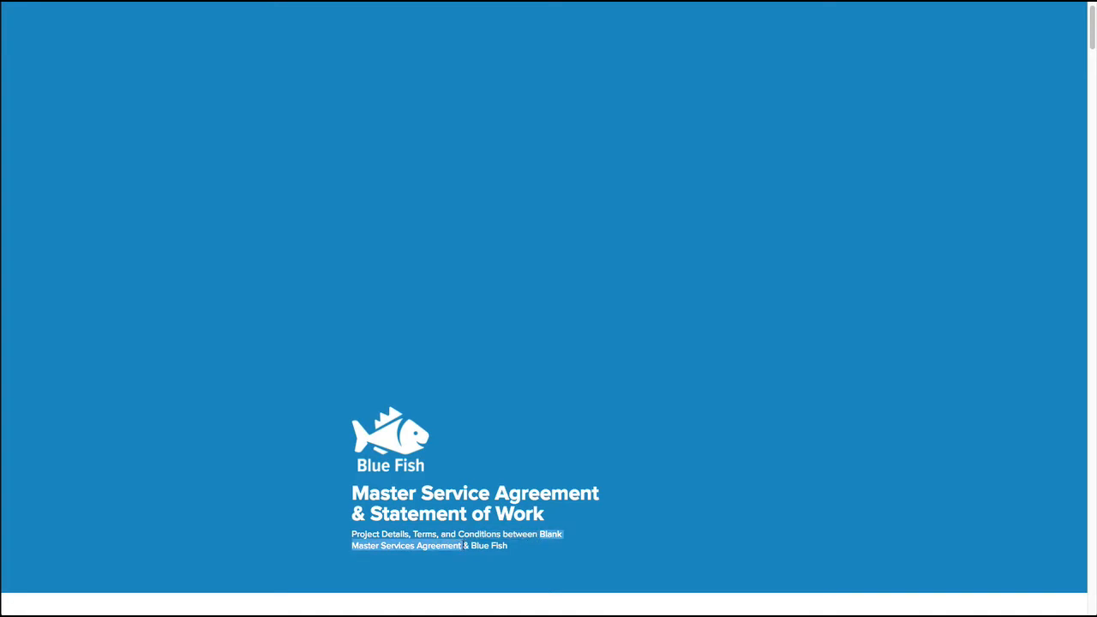
pyautogui.scroll(-5, 589, 467)
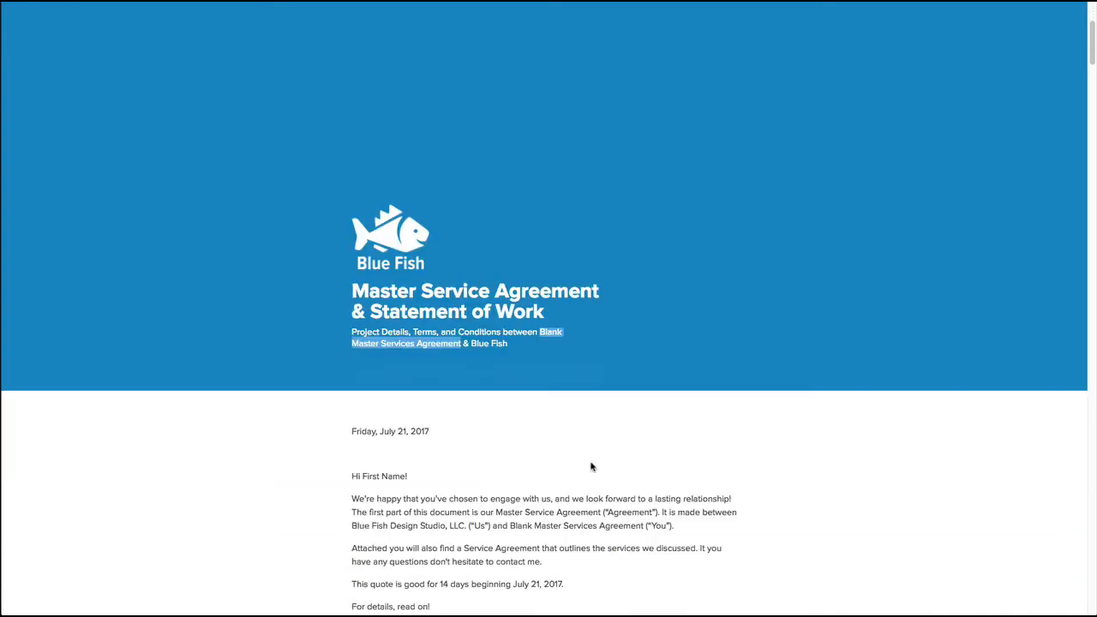
pyautogui.click(385, 173)
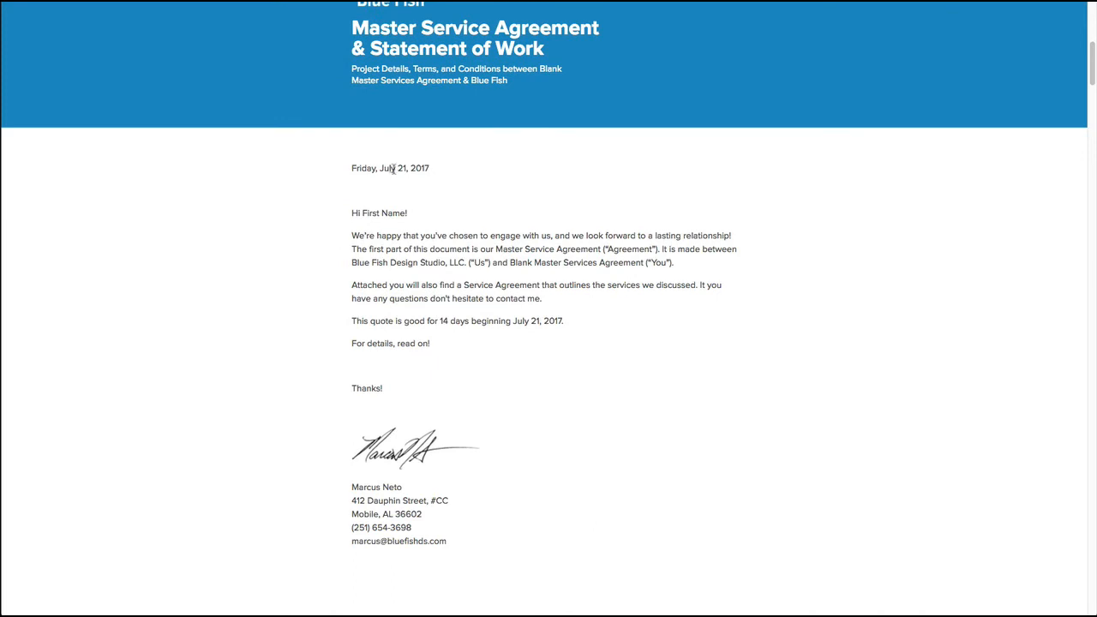
pyautogui.moveTo(389, 168); pyautogui.dragTo(421, 171)
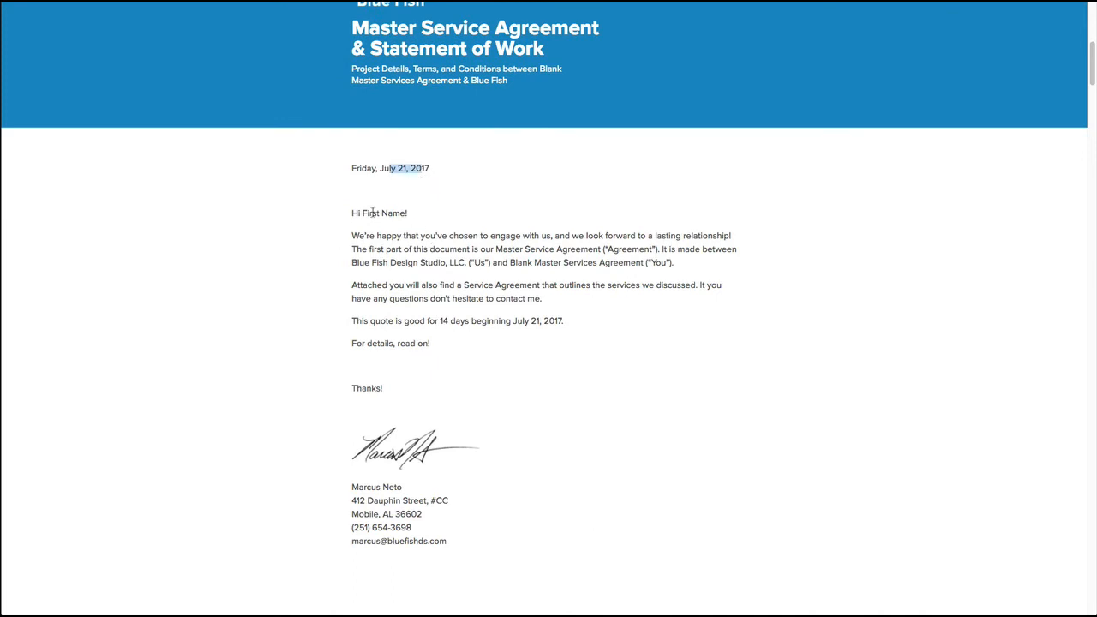